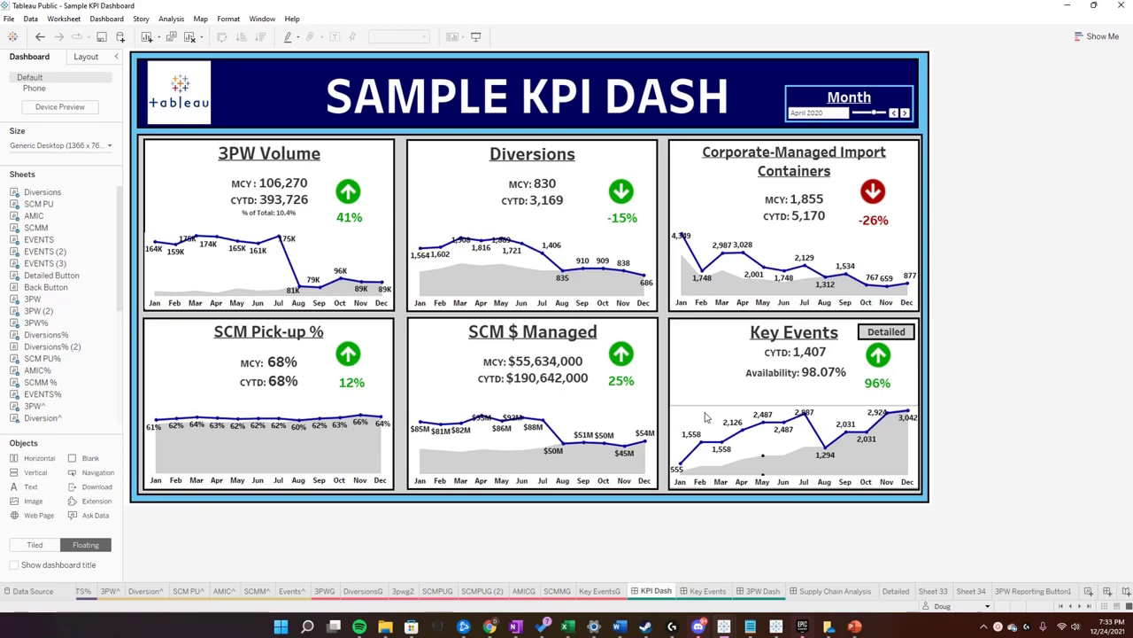
- Step the Month filter to March, then April 2020, and test the Key Events Detailed link
left_click(894, 113)
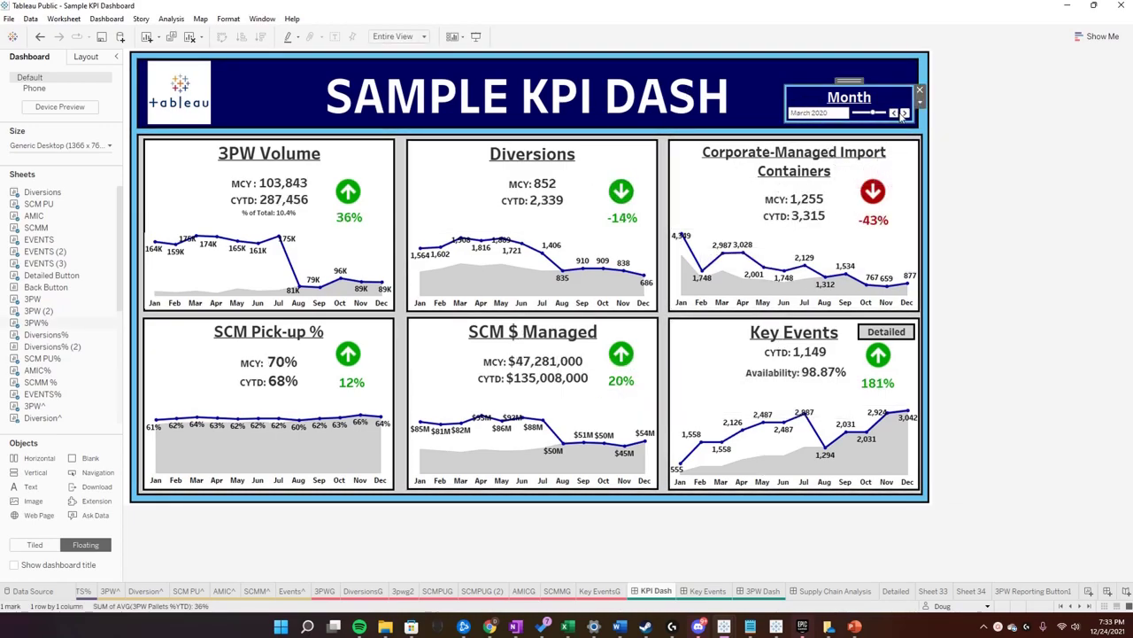
left_click(904, 113)
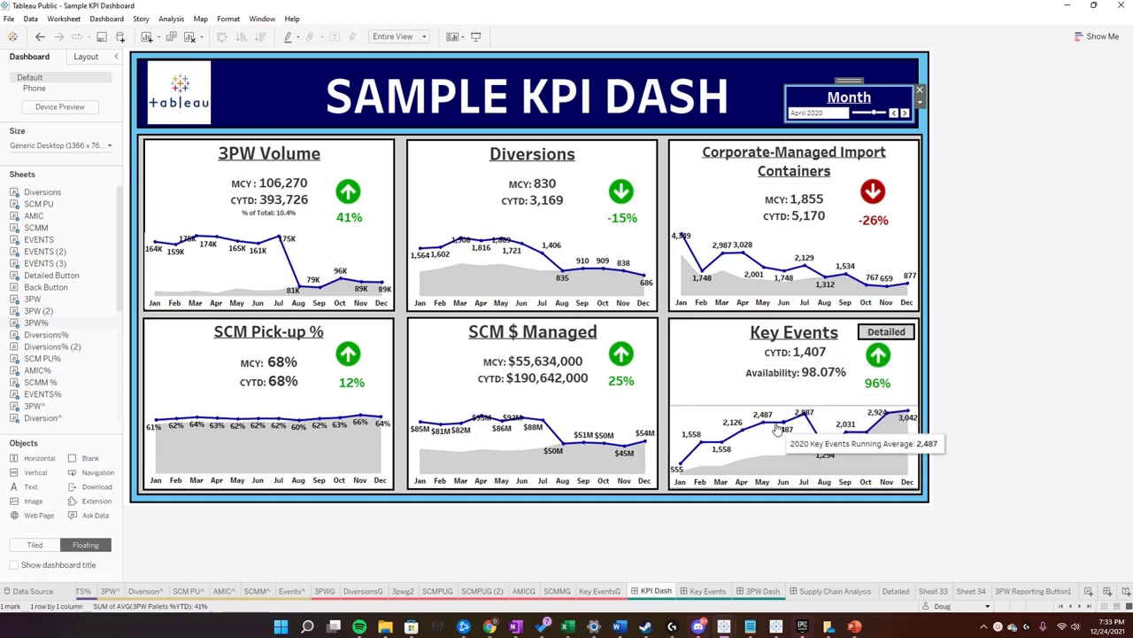
mouse_move(867, 439)
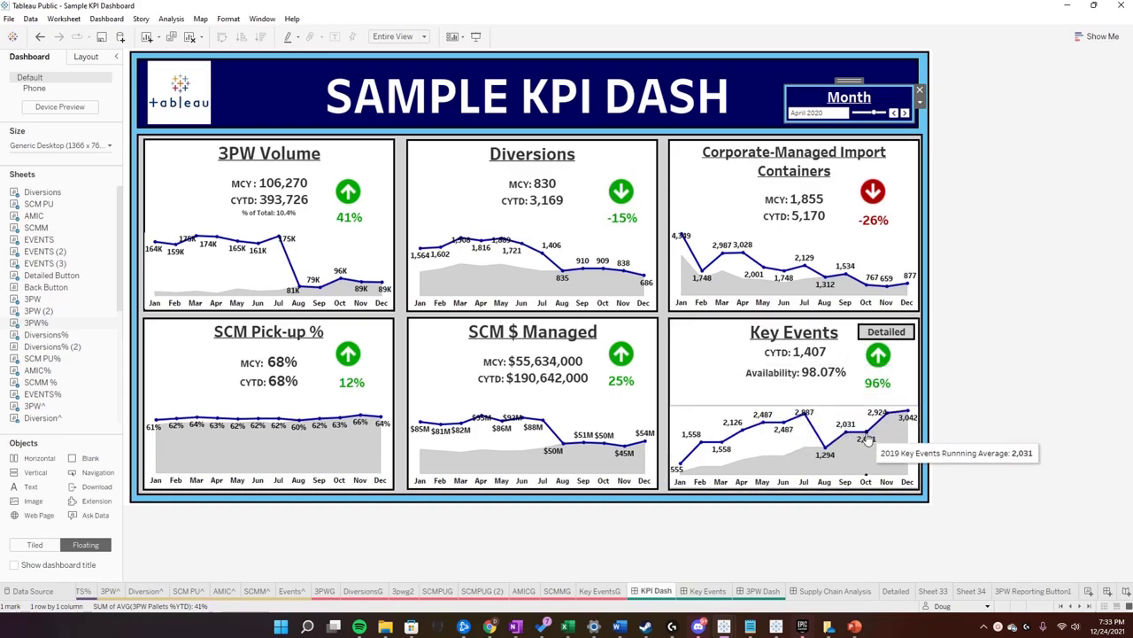
left_click(881, 337)
left_click(881, 336, "alt")
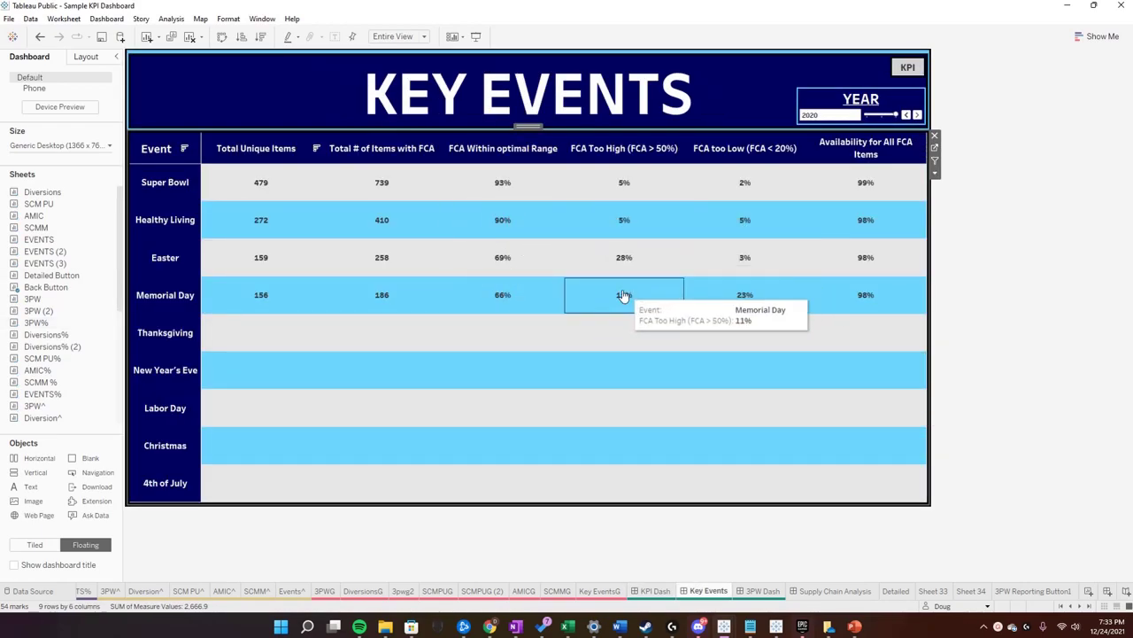
left_click(904, 78)
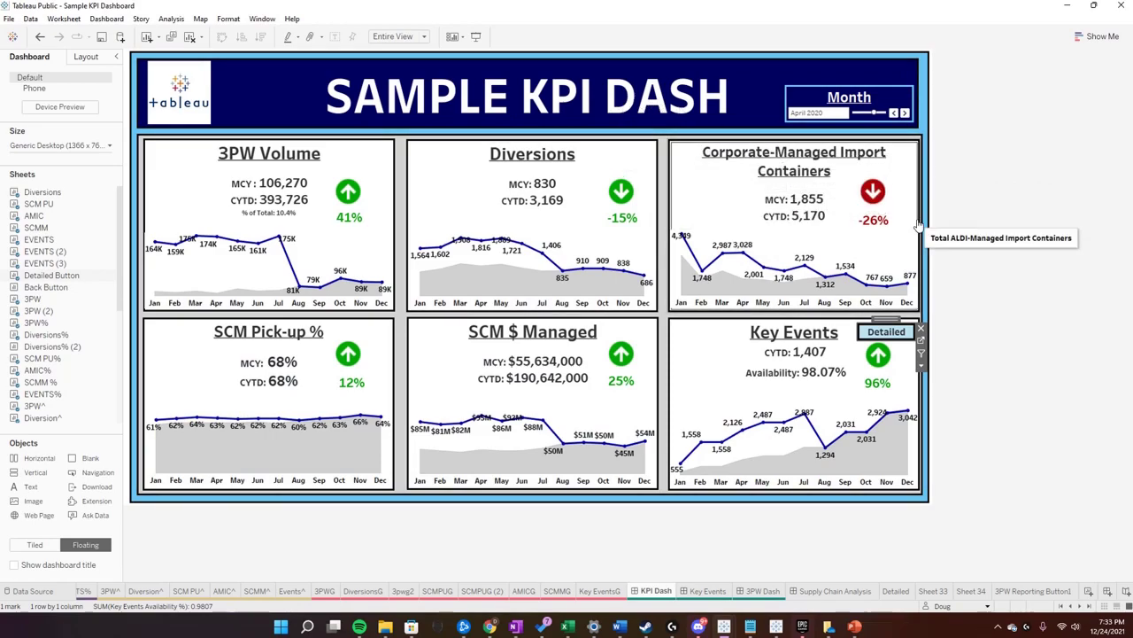
left_click(978, 236)
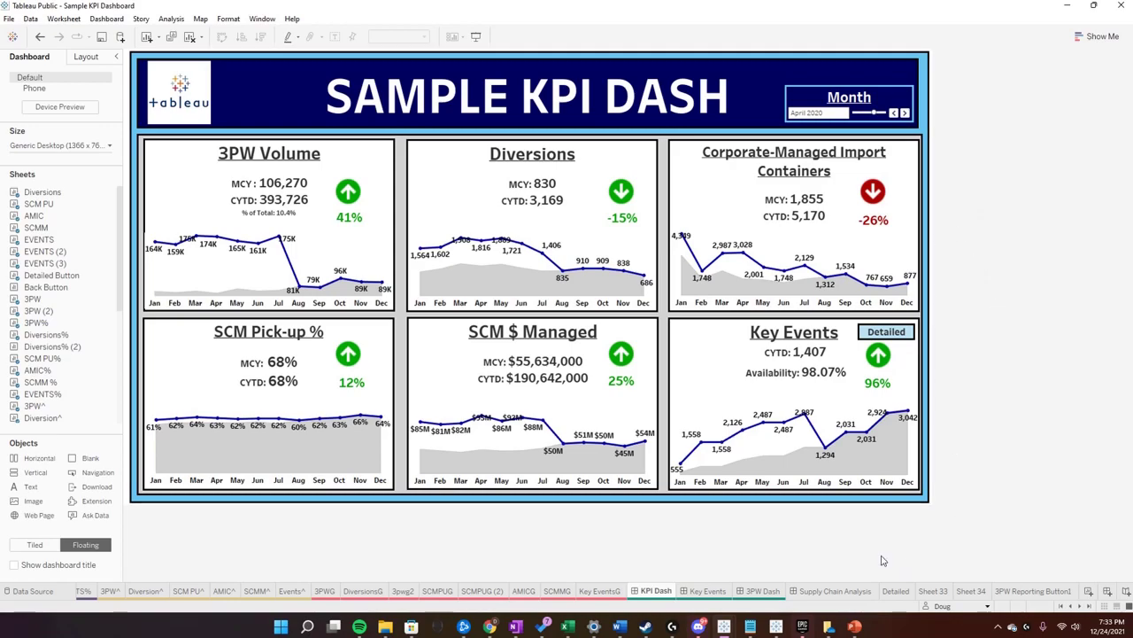
mouse_move(845, 595)
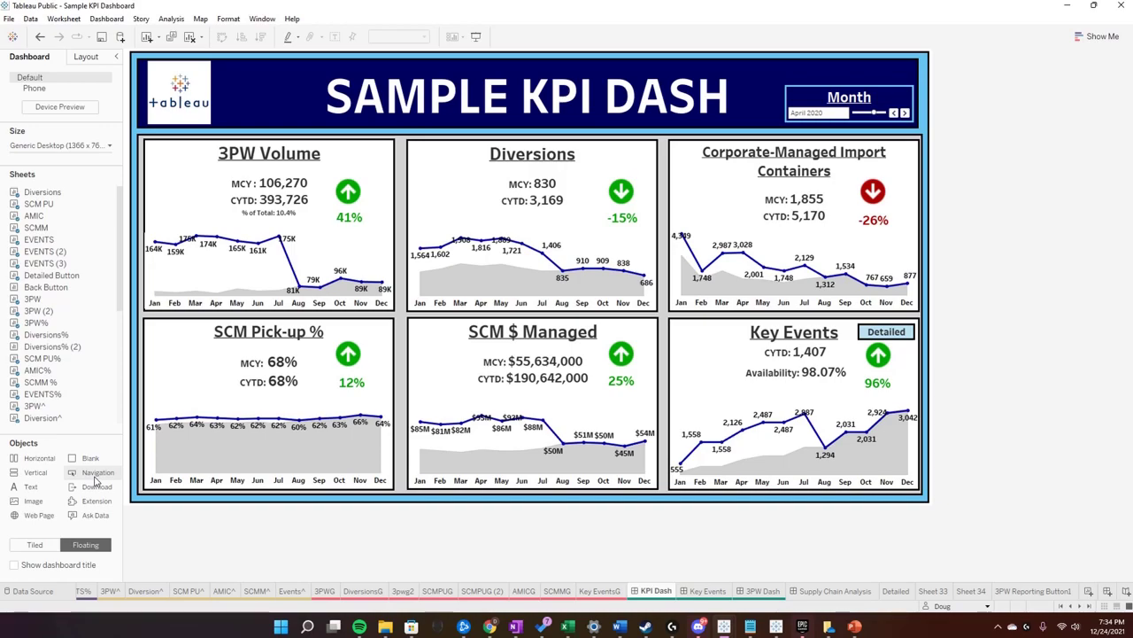
- Float a Navigation button onto the KPI Dash header and target Supply Chain Analysis
left_click_drag(96, 479, 274, 102)
left_click(326, 115)
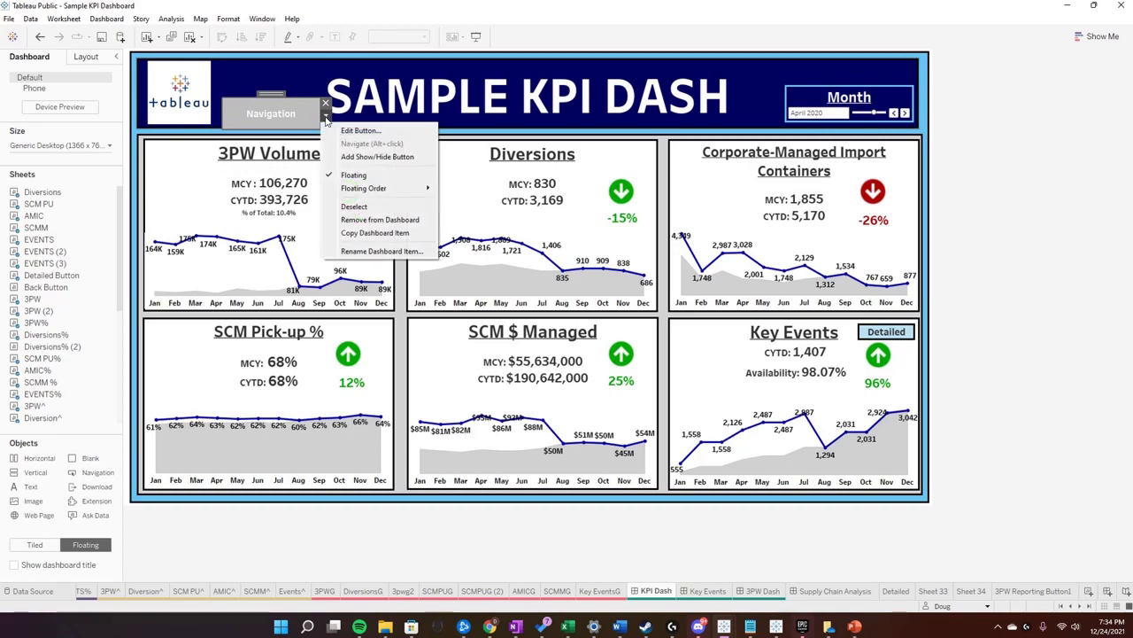
left_click(350, 131)
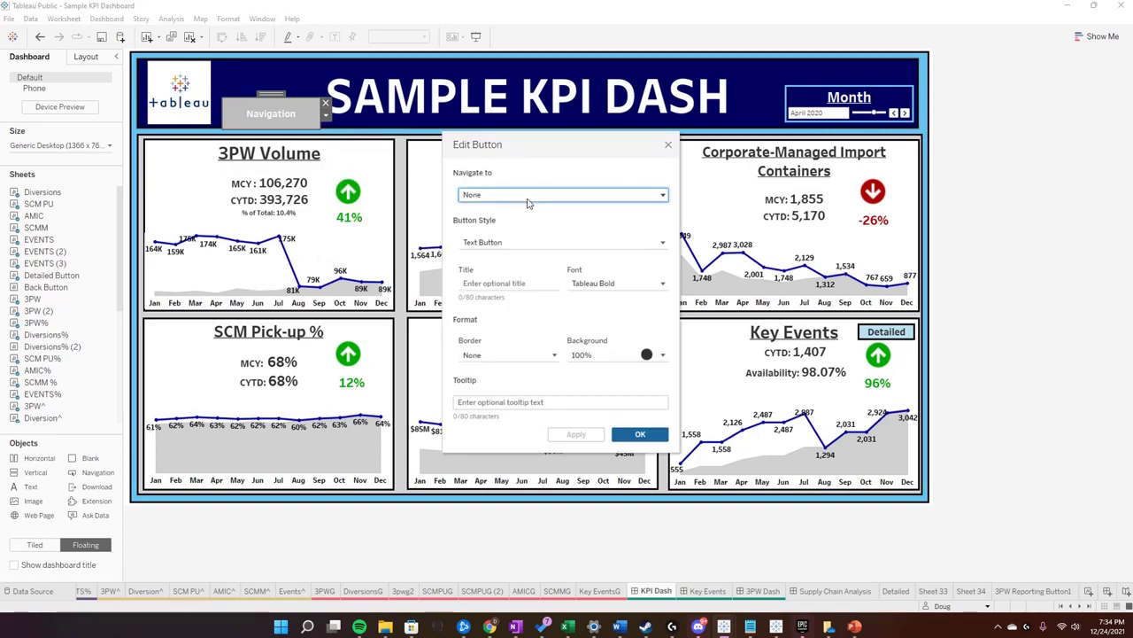
left_click(531, 196)
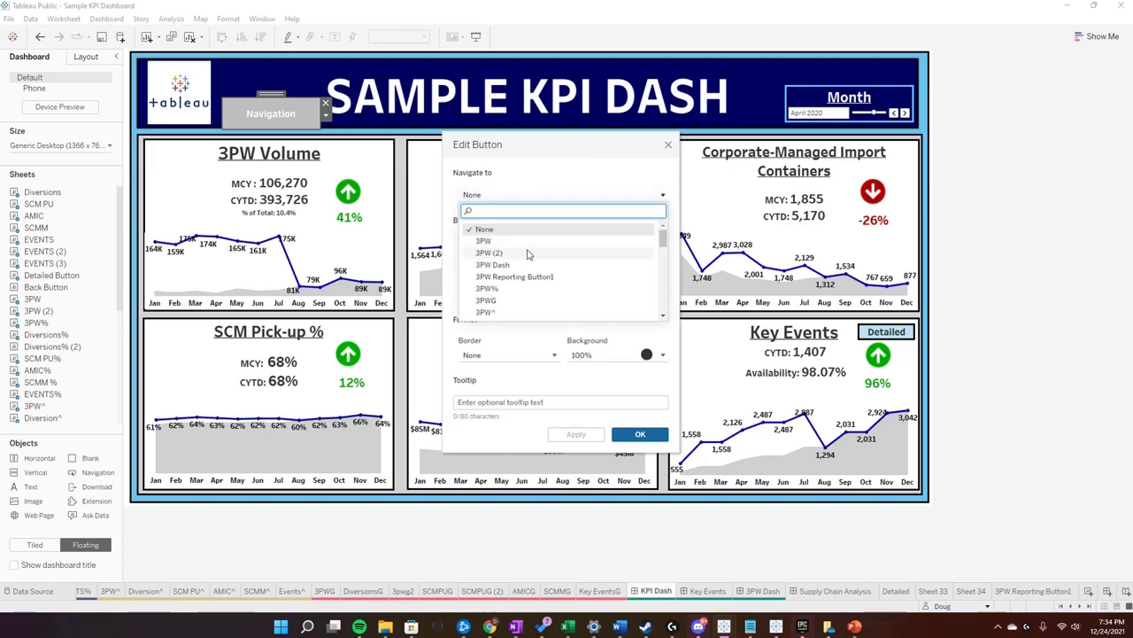
scroll(530, 255, "down", 5)
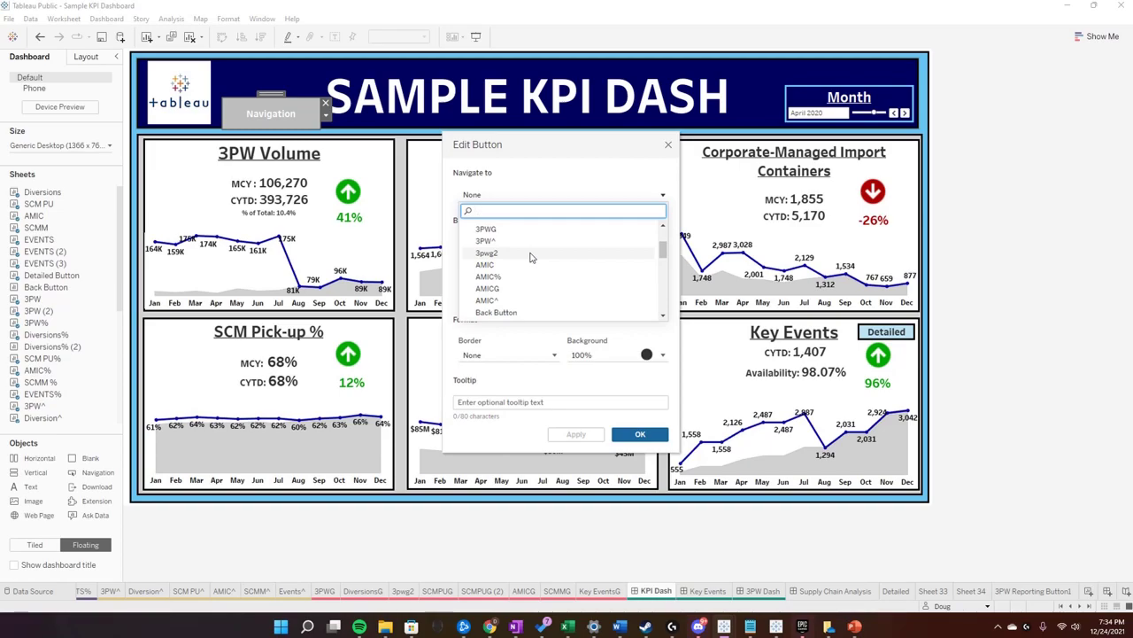
scroll(540, 256, "down", 8)
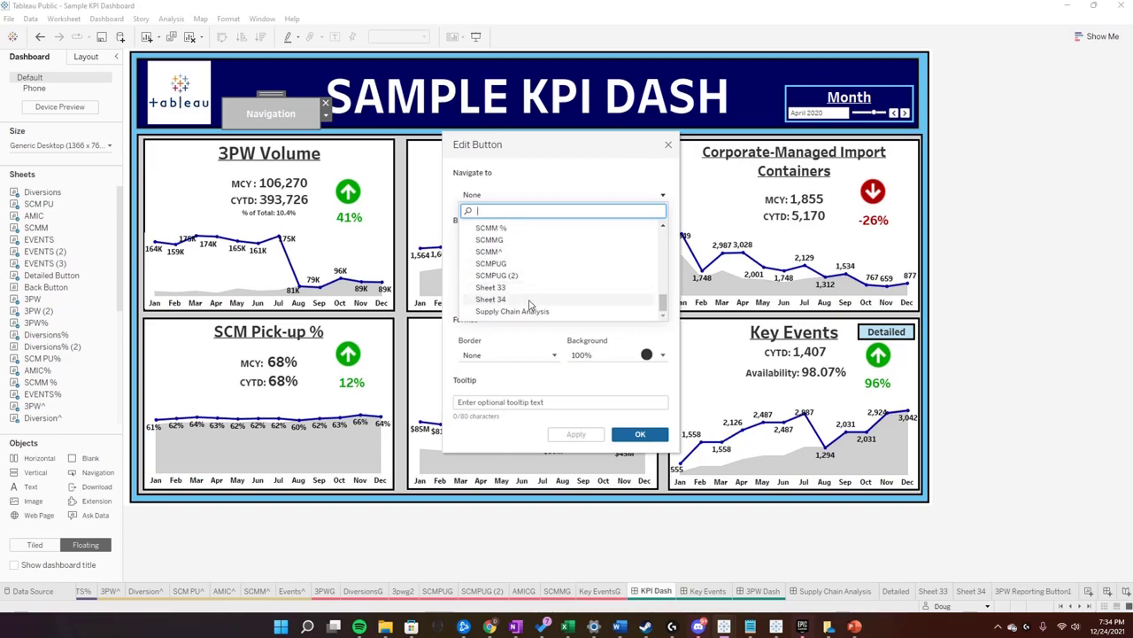
left_click(529, 311)
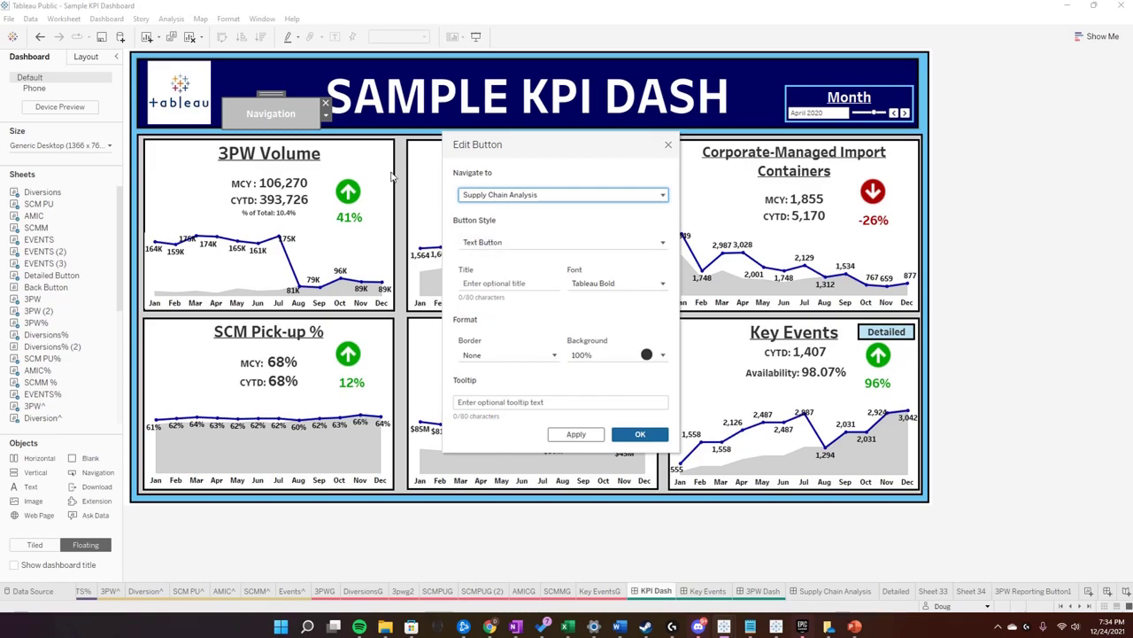
- Title the button 'Detailed' with a solid border and tooltip 'Click to Navigate to The Supply Chain Analysis'
left_click(525, 281)
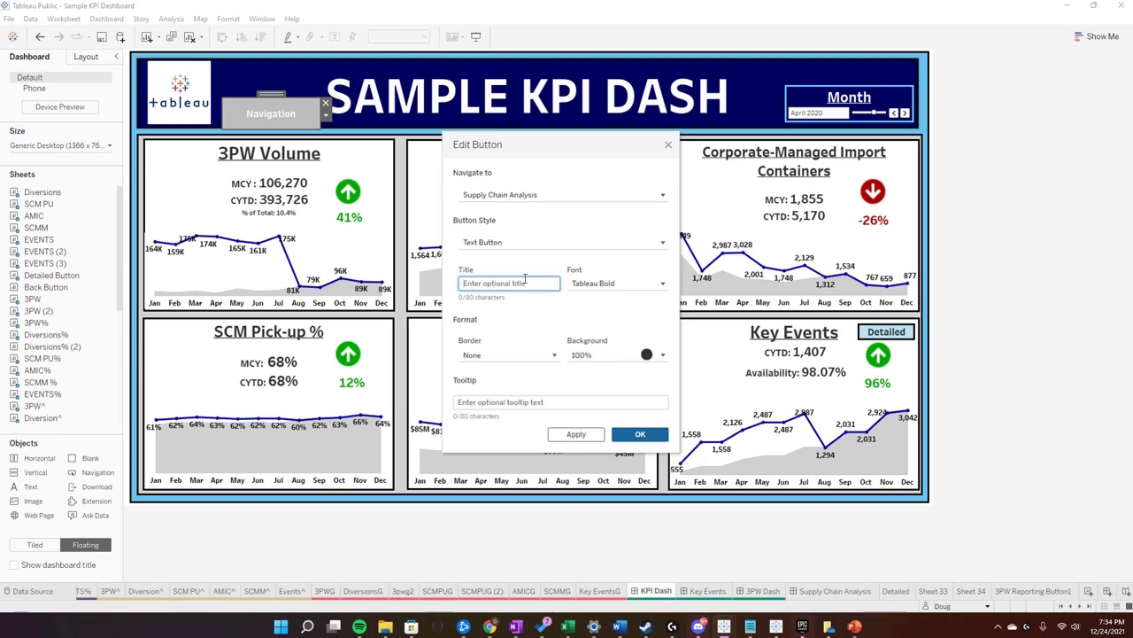
type("Detailed")
left_click(516, 356)
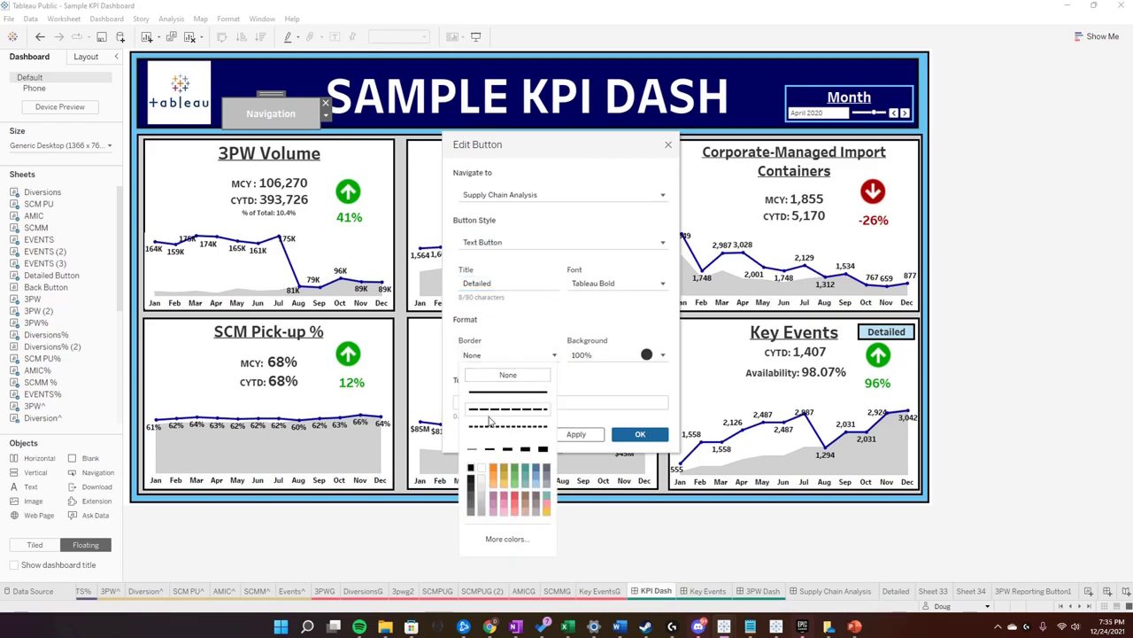
left_click(490, 449)
left_click(595, 428)
left_click(552, 402)
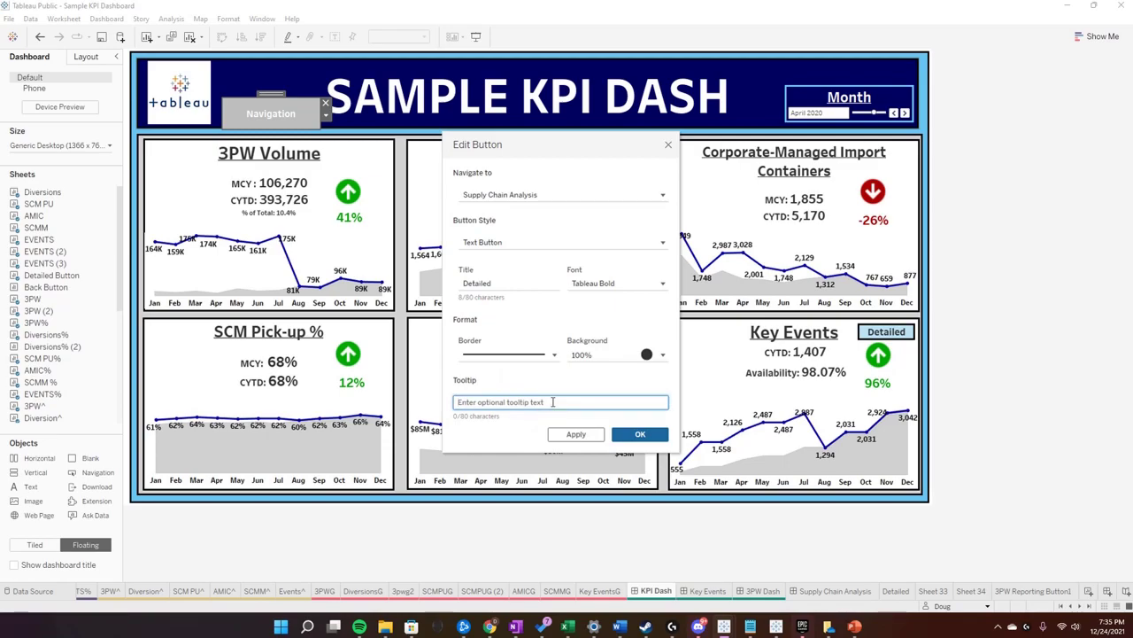
type("Click to Navigate to The Supply Chain Analysis")
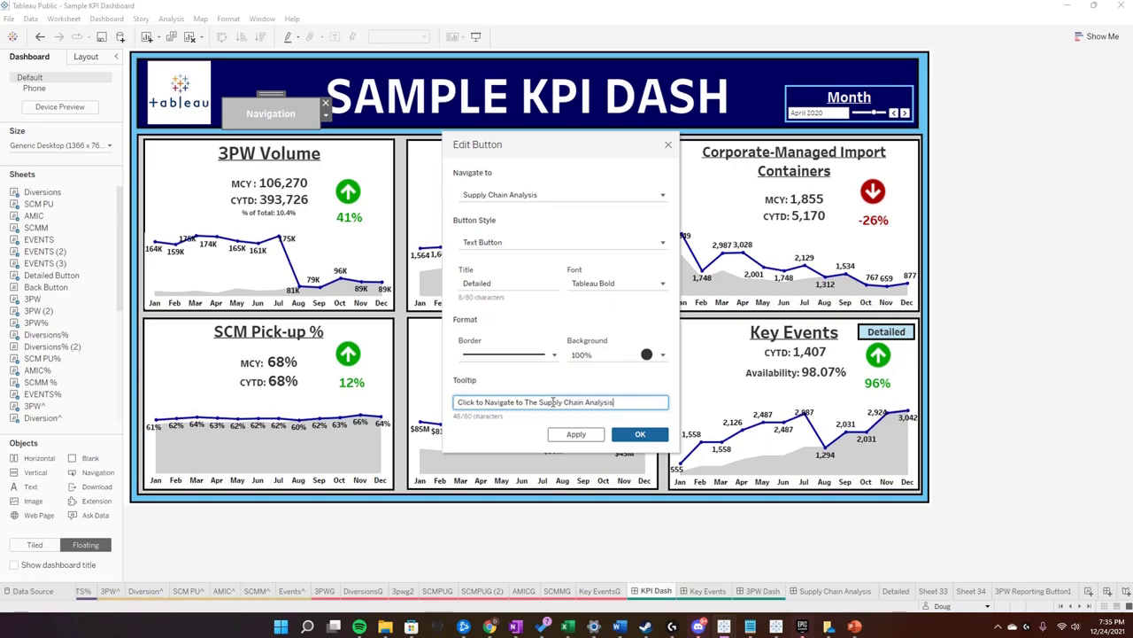
left_click(577, 433)
left_click(639, 434)
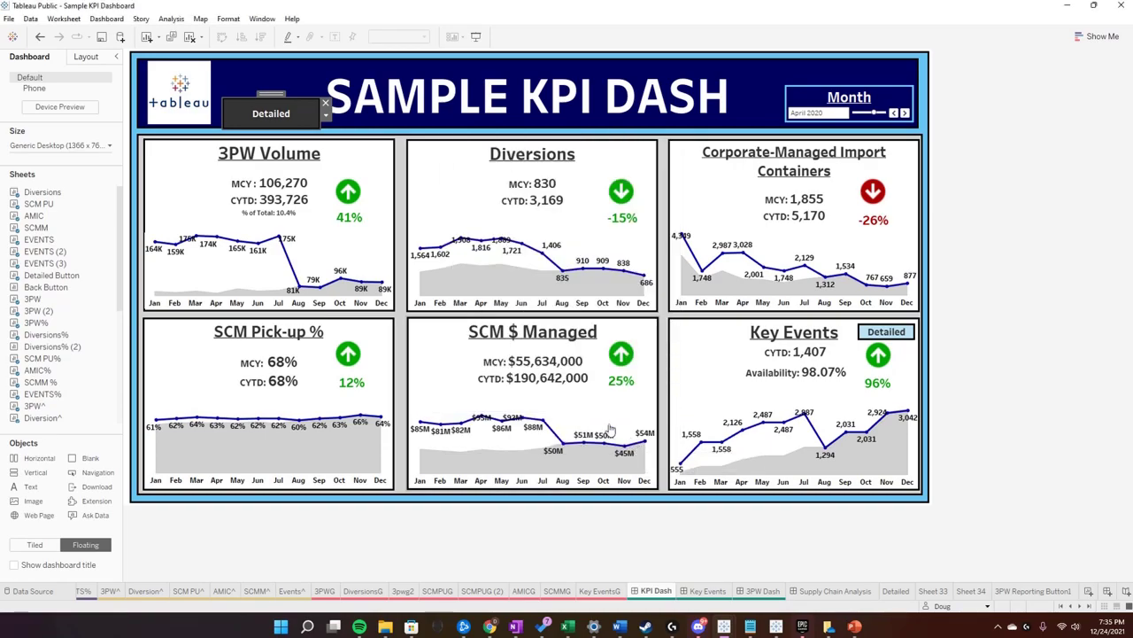
- Move the Detailed button onto the 3PW Volume tile and test that it opens Supply Chain Analysis
mouse_move(271, 93)
left_mouse_down()
mouse_move(304, 125)
mouse_move(362, 145)
mouse_move(310, 150)
mouse_move(341, 146)
mouse_move(389, 169)
left_mouse_up()
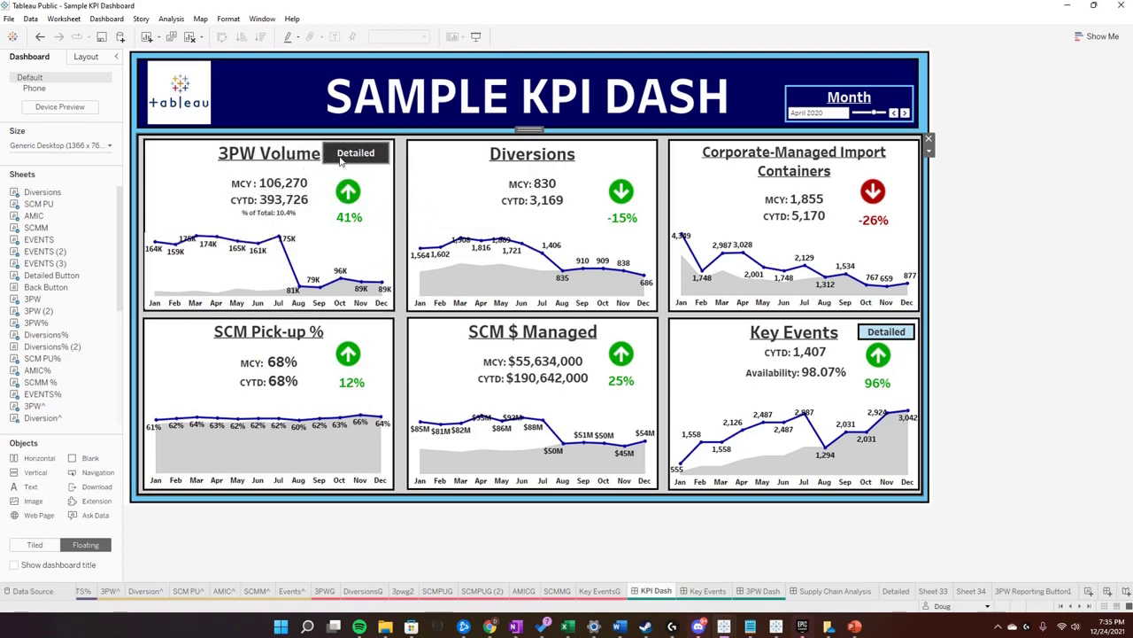
left_click(340, 159)
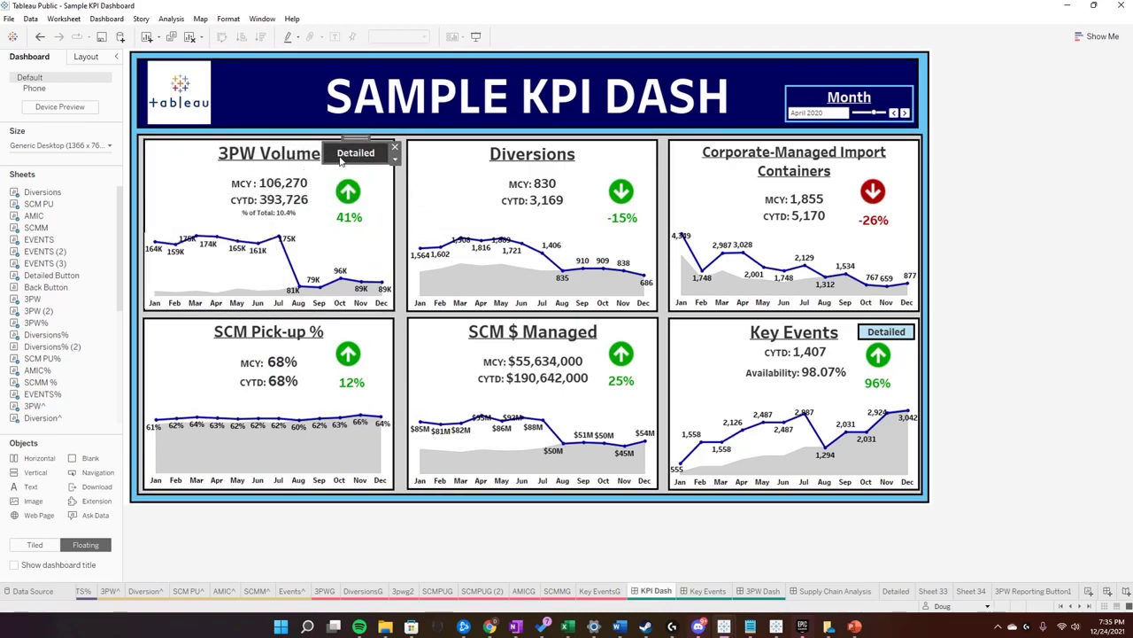
left_click(395, 161)
left_click(422, 181)
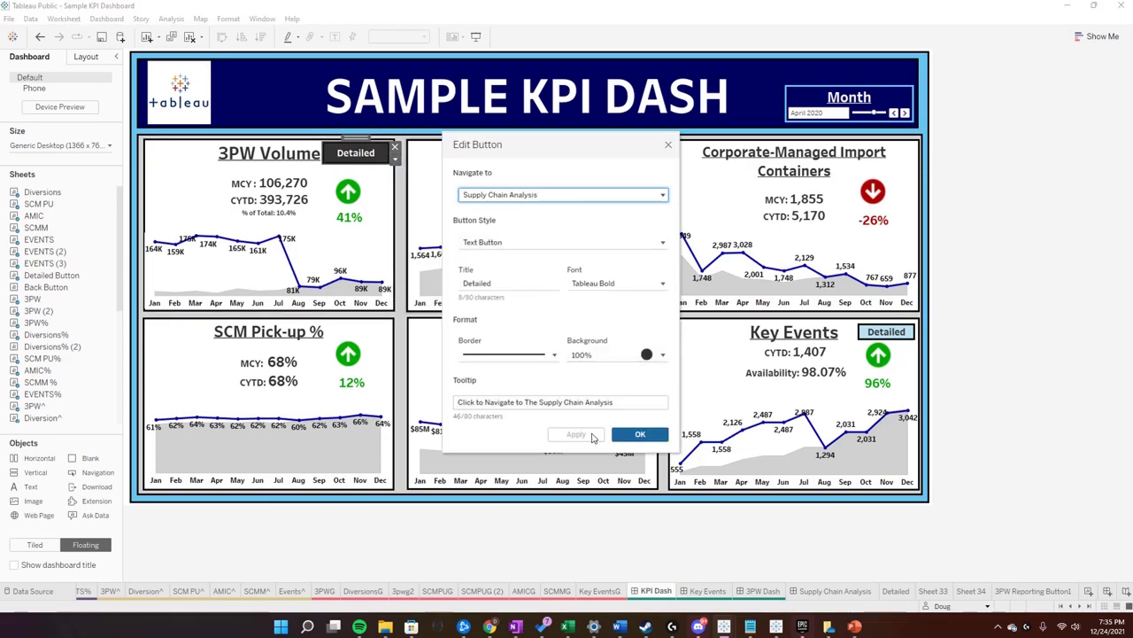
left_click(638, 434)
left_click(363, 157)
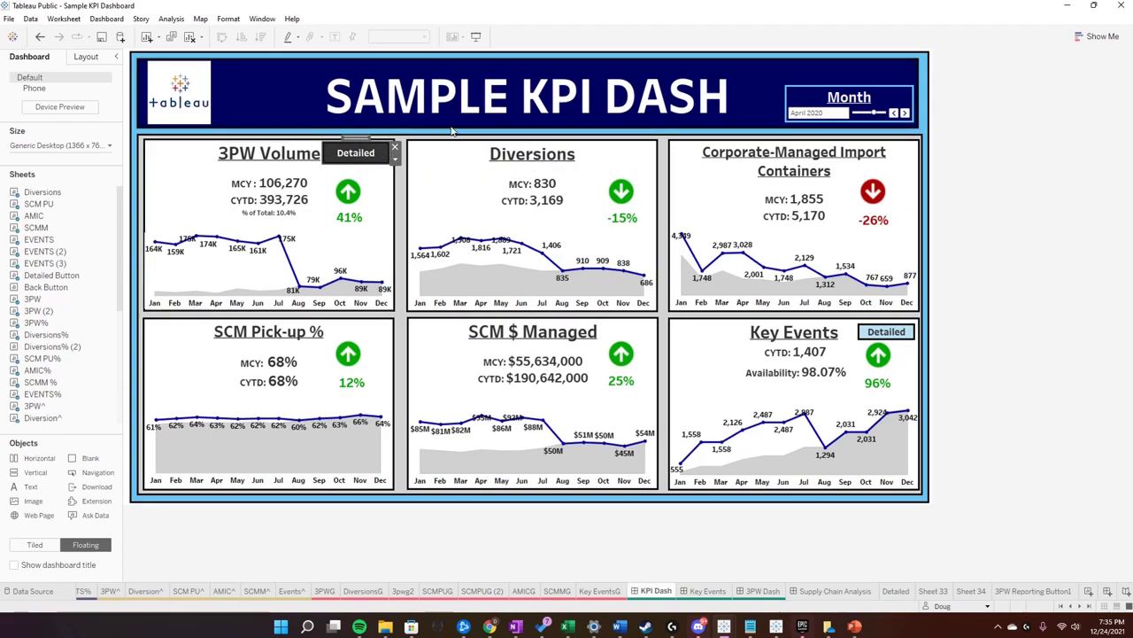
left_click(356, 153, "alt")
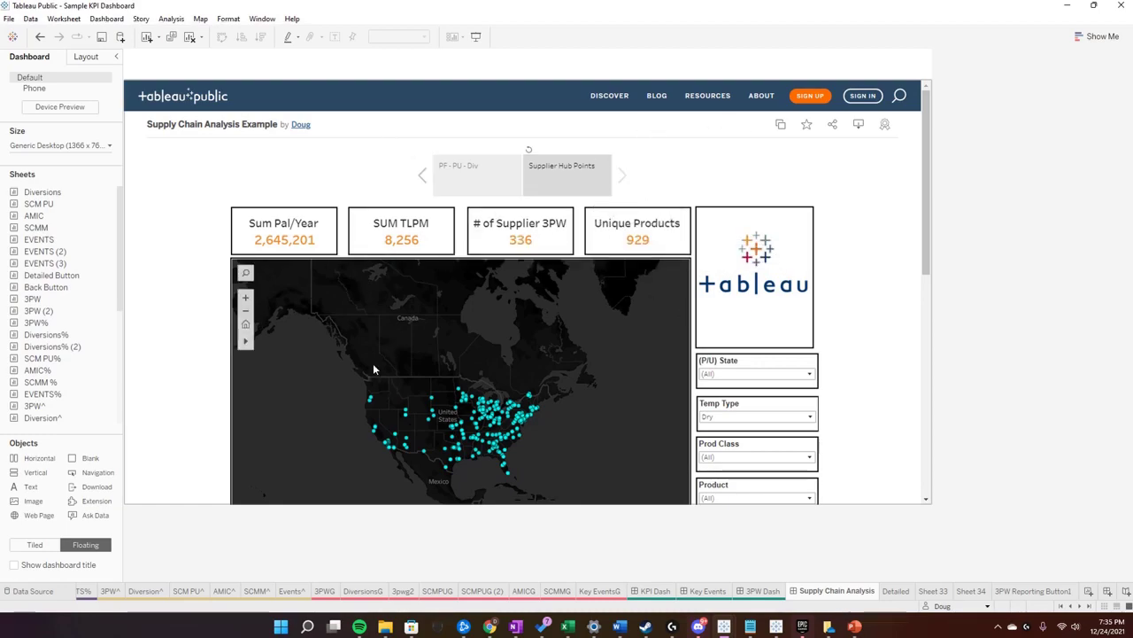
scroll(210, 368, "down", 5)
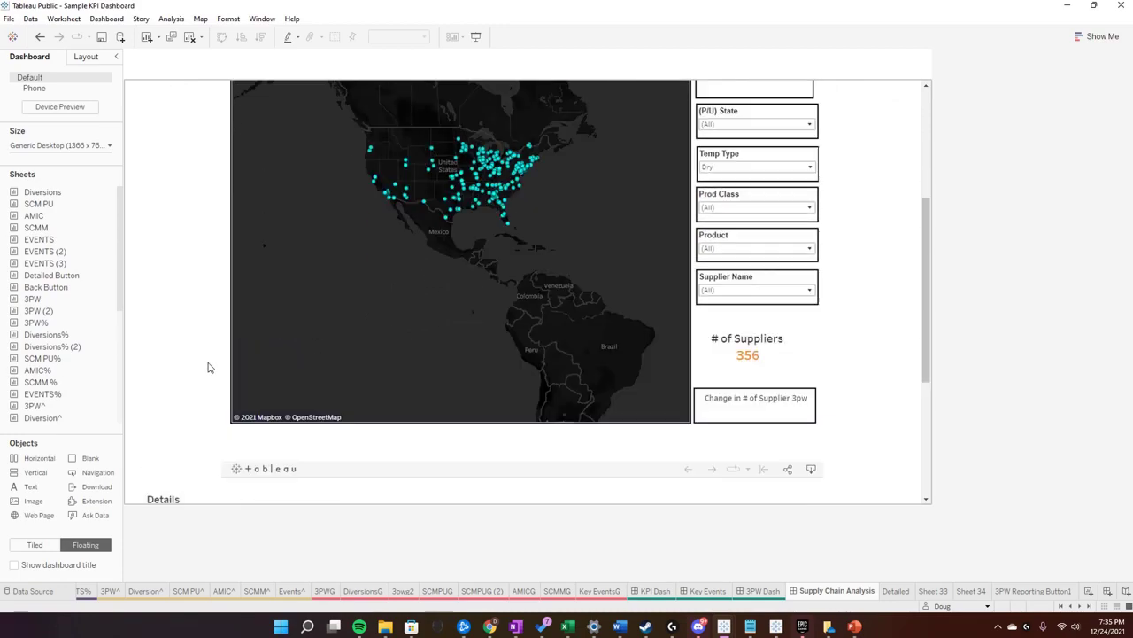
scroll(210, 363, "up", 3)
scroll(210, 363, "up", 3)
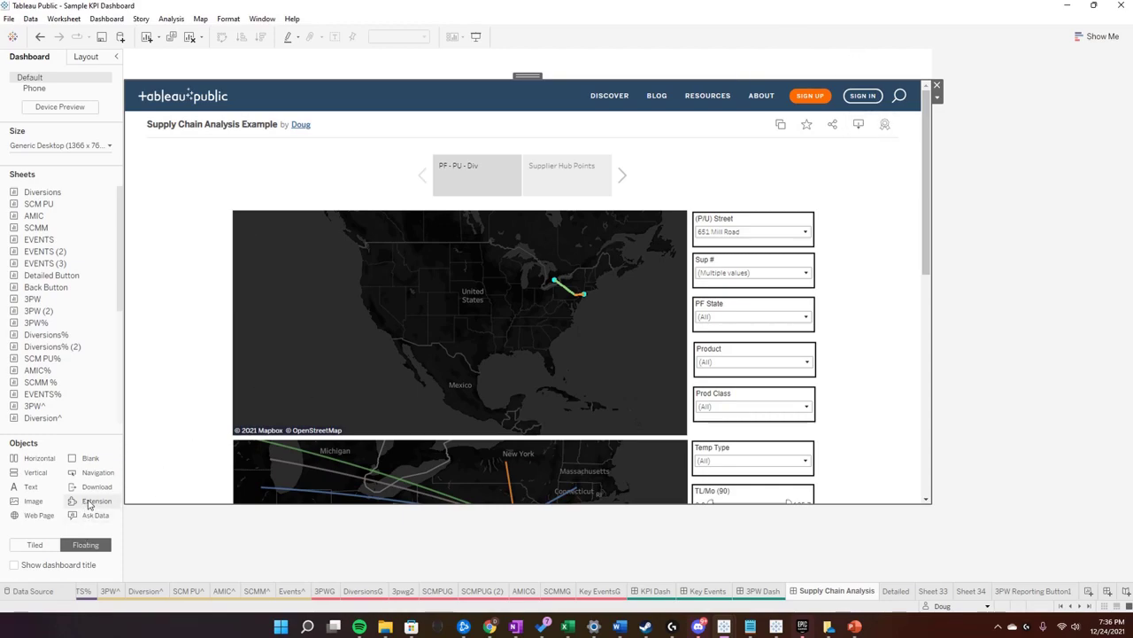
- Add a Navigation object to Supply Chain Analysis targeting KPI Dash as an Image Button
double_click(97, 472)
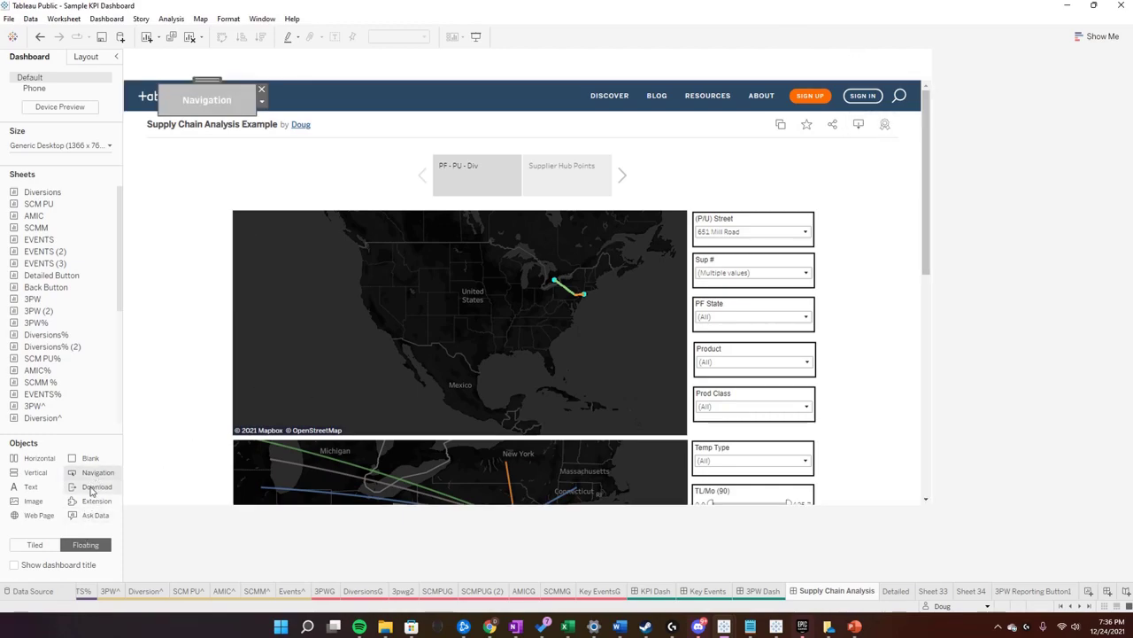
left_click(261, 102)
left_click(281, 117)
left_click(481, 203)
scroll(513, 275, "down", 10)
scroll(523, 288, "up", 5)
scroll(529, 284, "down", 3)
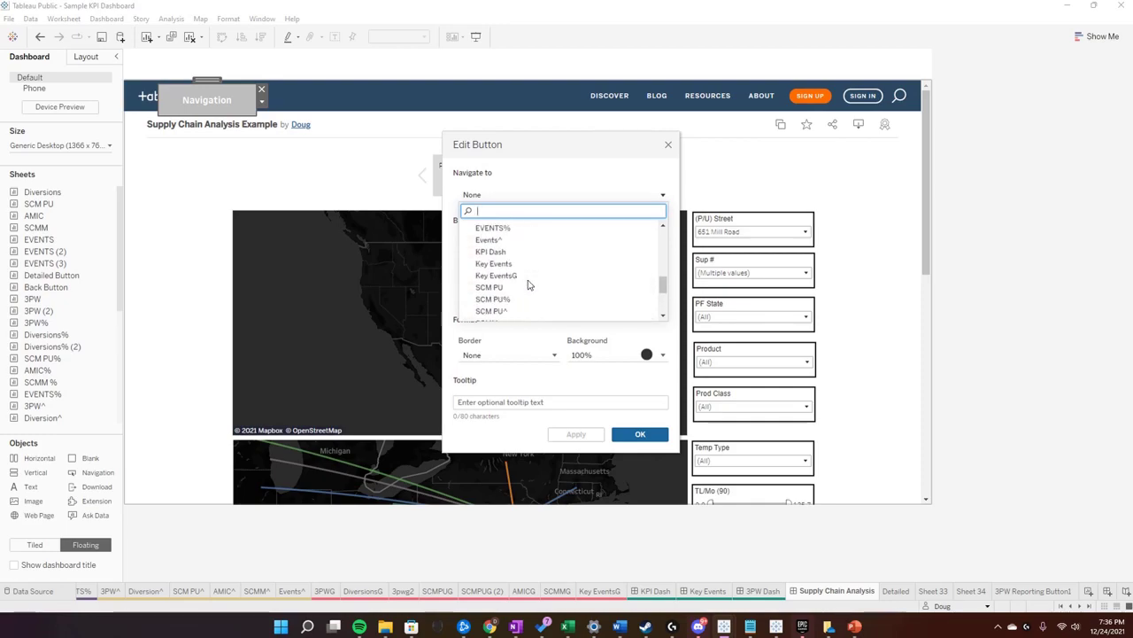
left_click(520, 254)
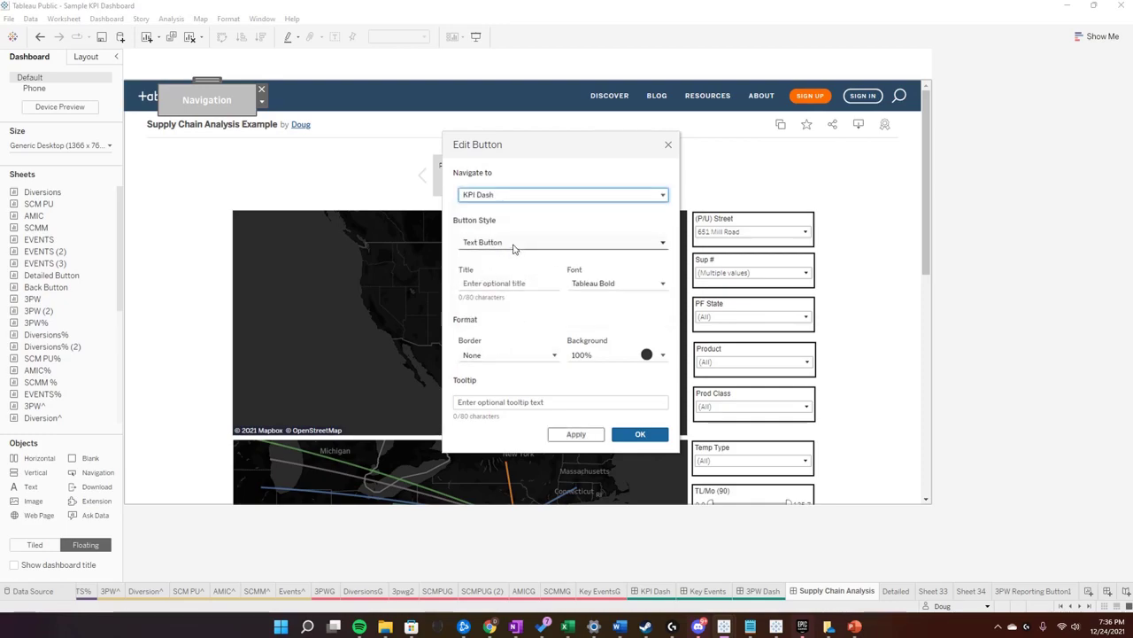
left_click(515, 244)
left_click(512, 258)
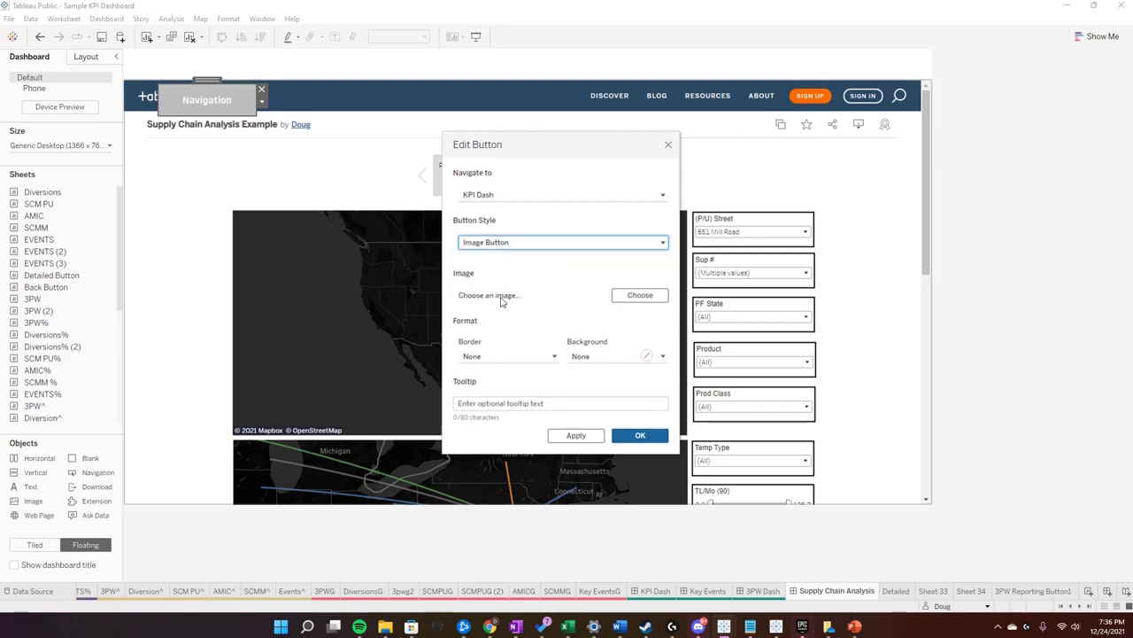
- Use 1339126.jpg from Desktop Wallpapers as the button image, with tooltip 'Back To KPI!'
left_click(639, 295)
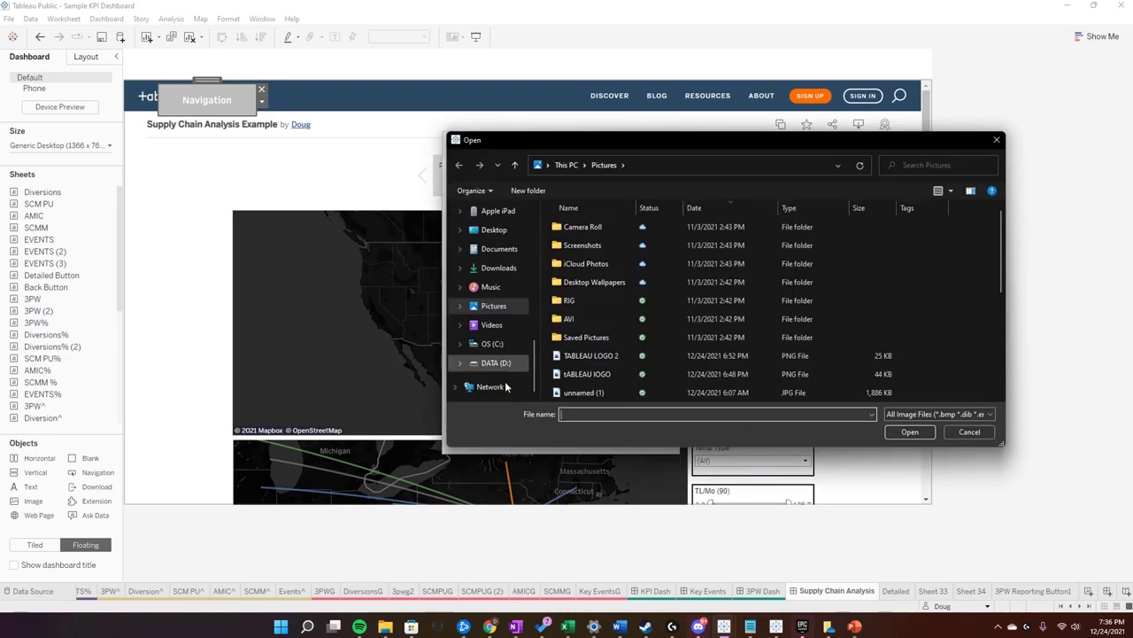
double_click(606, 288)
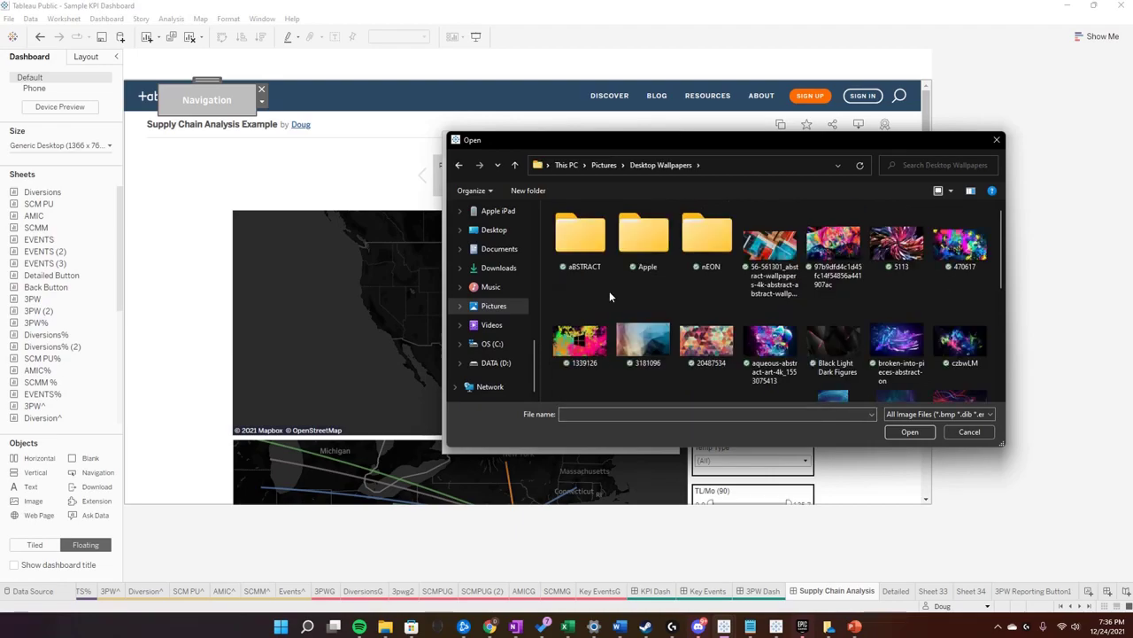
left_click(576, 348)
left_click(909, 431)
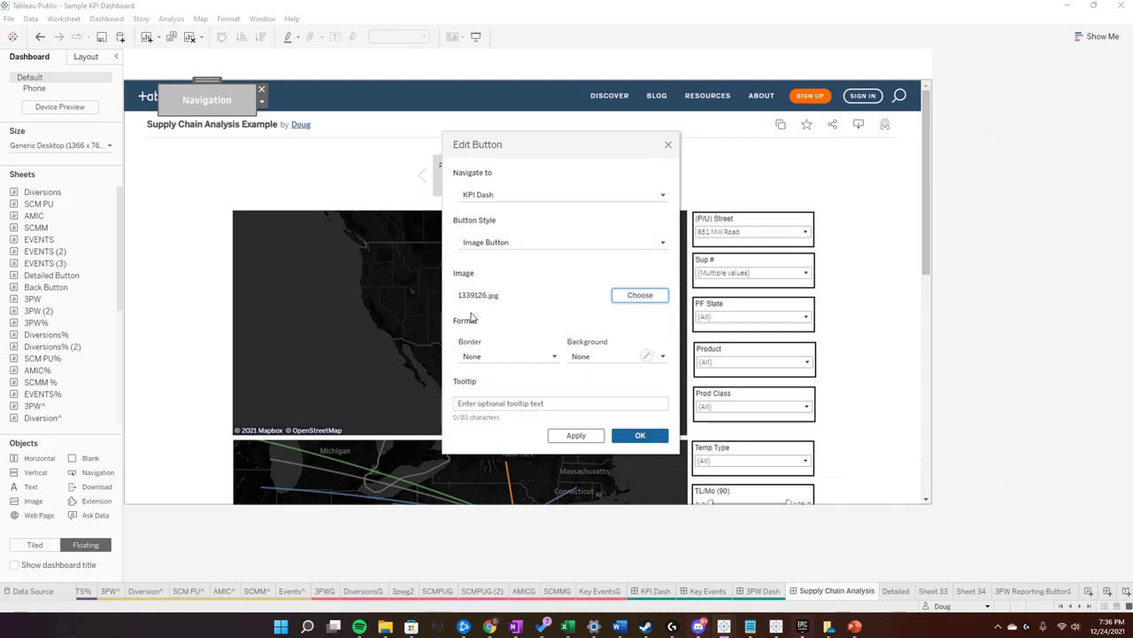
left_click(557, 403)
type("Back To KPI")
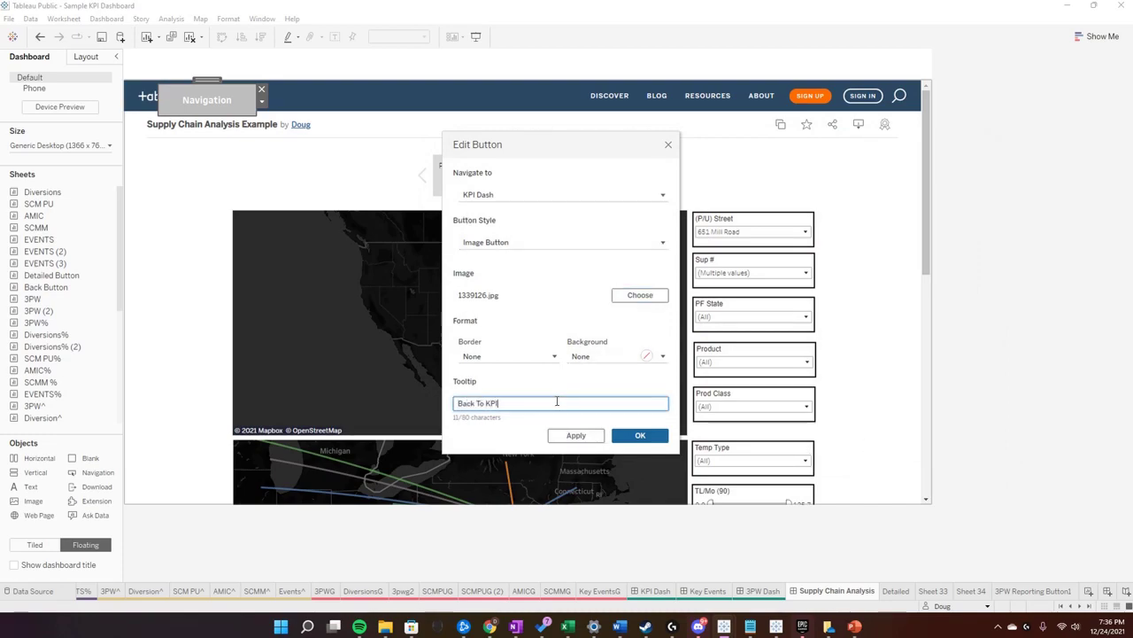
left_click(575, 436)
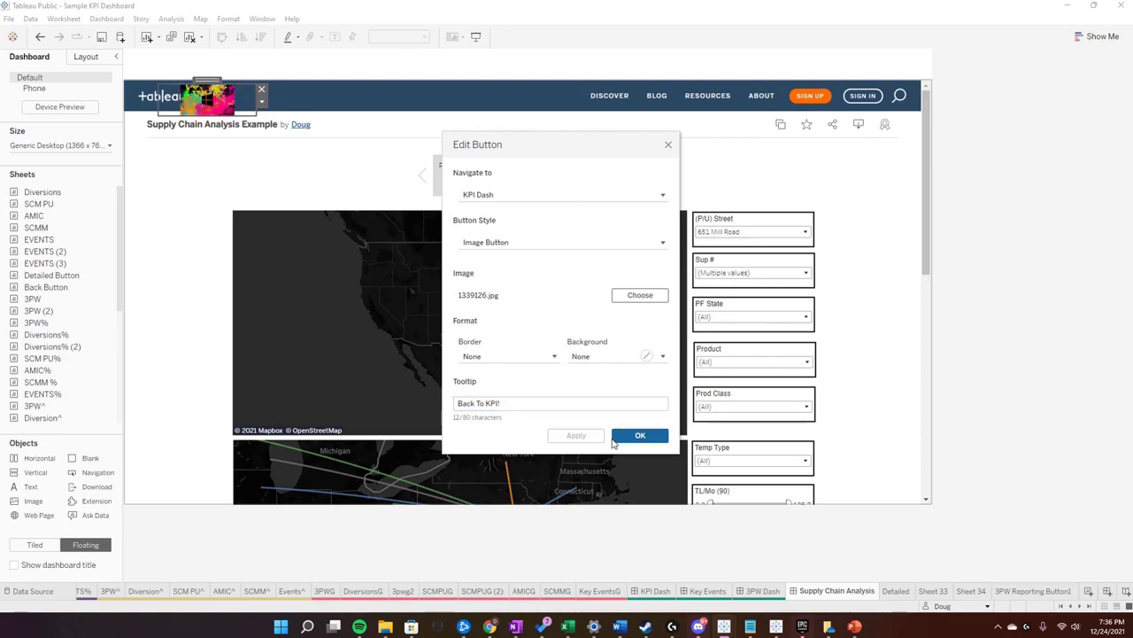
left_click(639, 435)
- Place the image button at the banner's top-right end and enlarge it
left_click_drag(216, 82, 850, 55)
left_click_drag(897, 92, 913, 117)
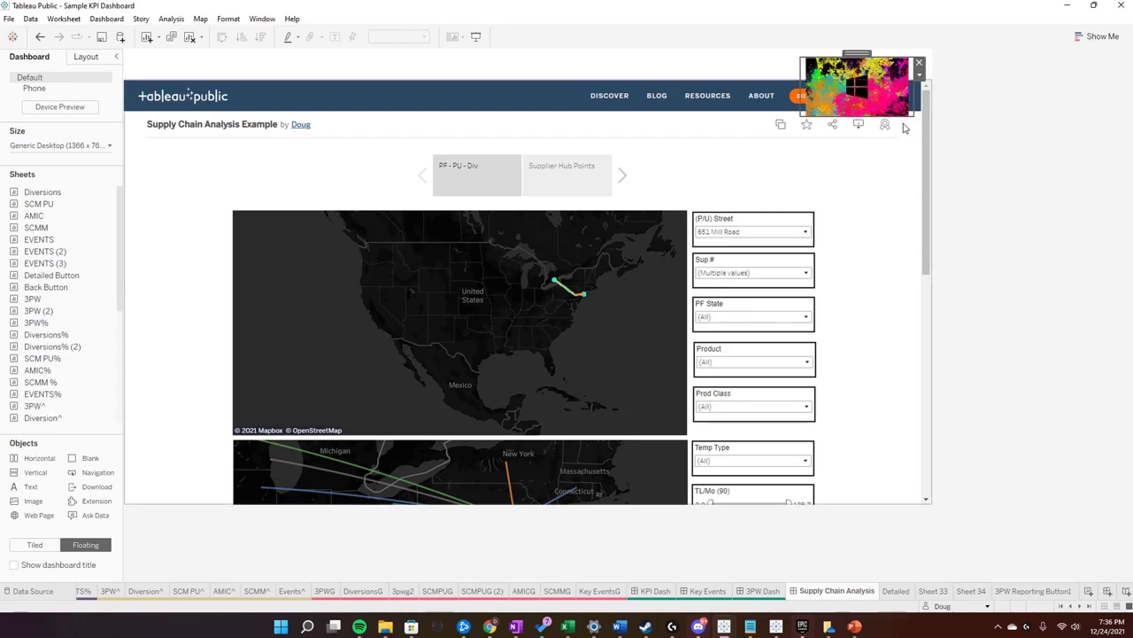
left_click_drag(857, 52, 862, 48)
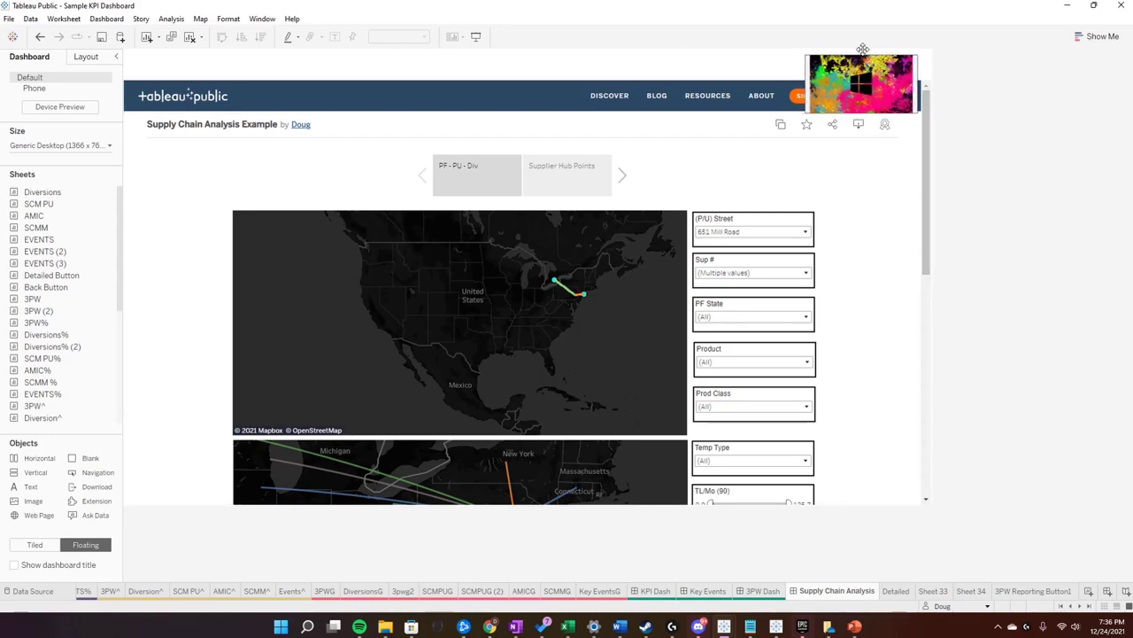
left_click(951, 134)
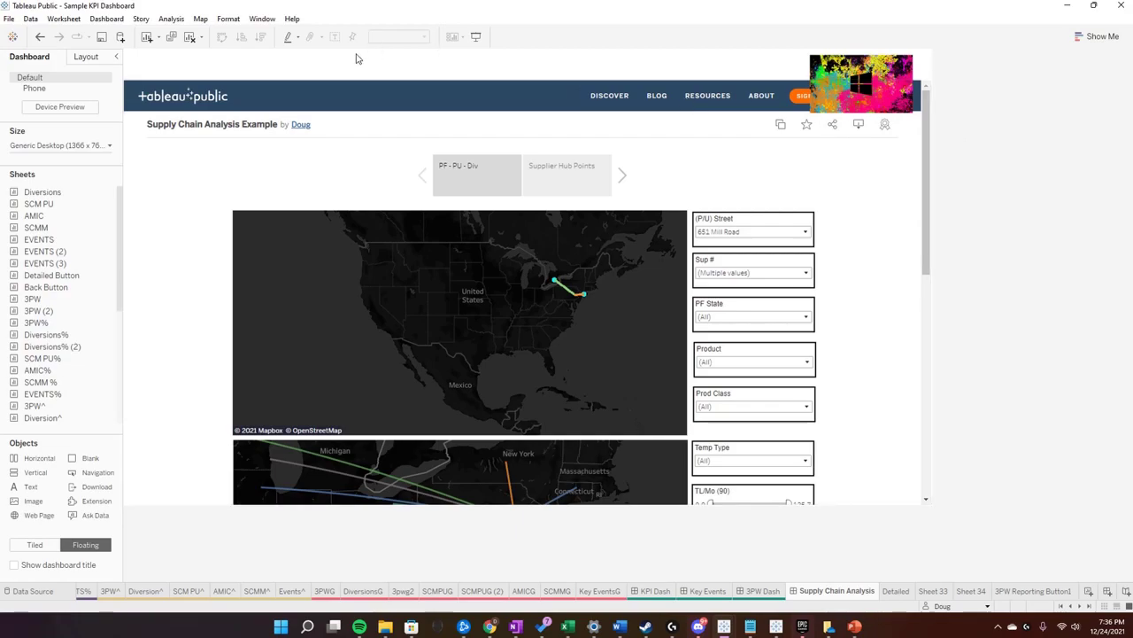
- In Presentation Mode, test the image and 3PW Detailed buttons, ending on the Key Events table
left_click(477, 37)
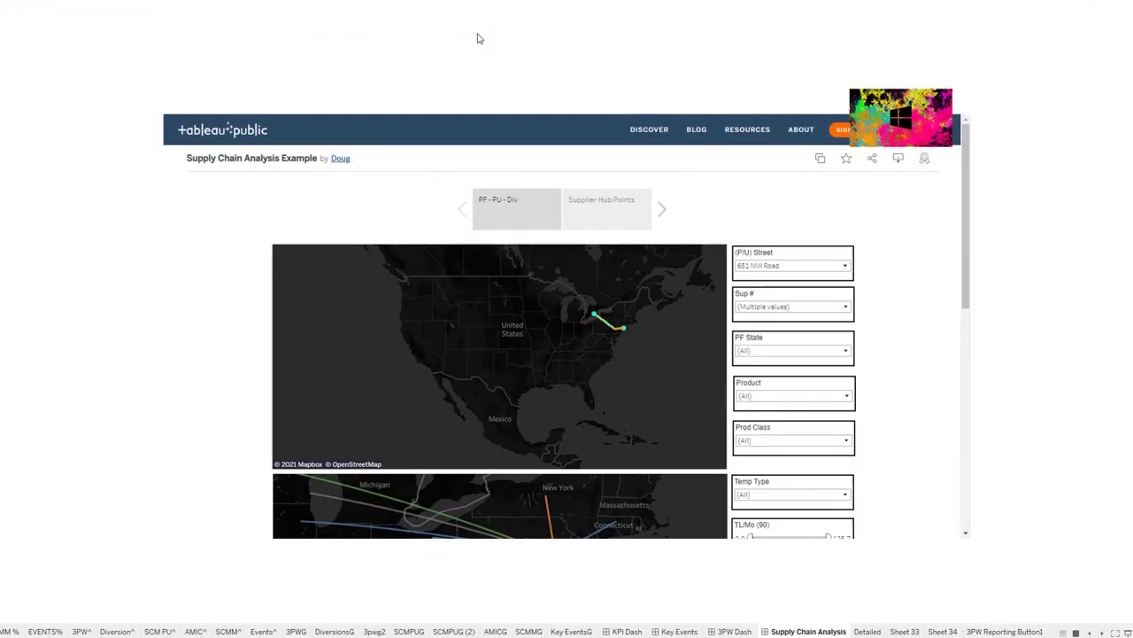
left_click(909, 124)
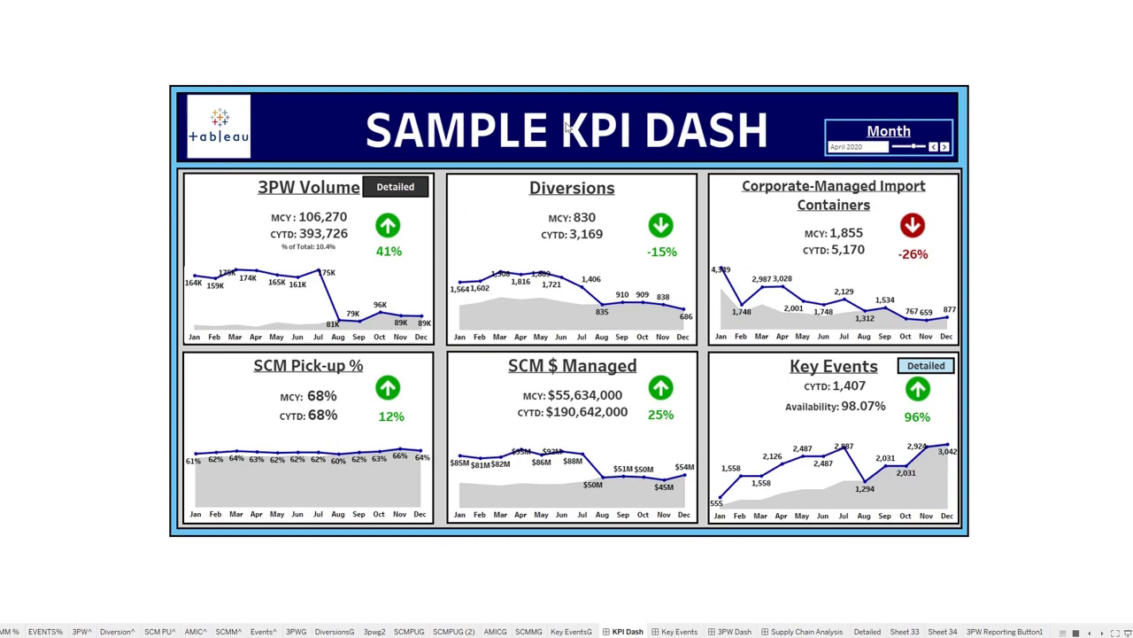
left_click(395, 189)
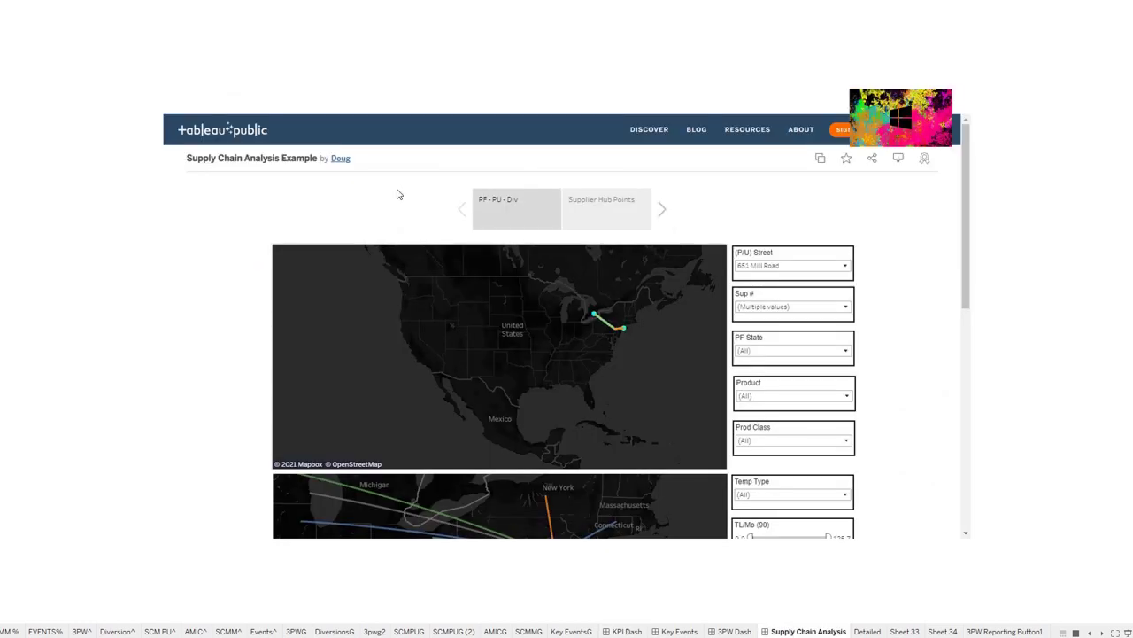
left_click(873, 124)
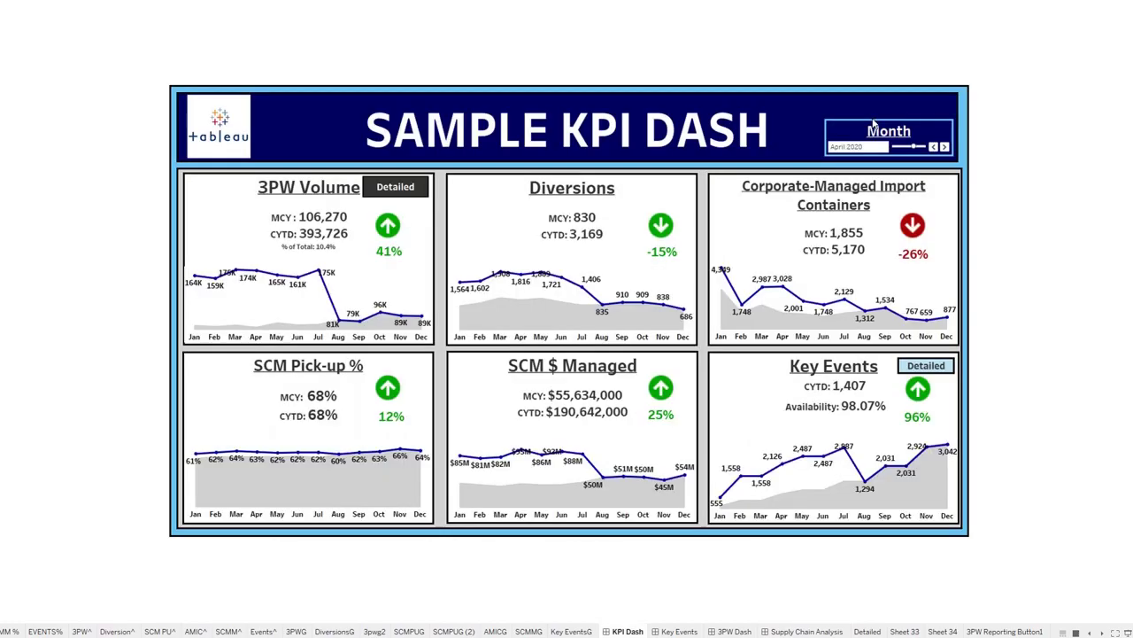
left_click(925, 366)
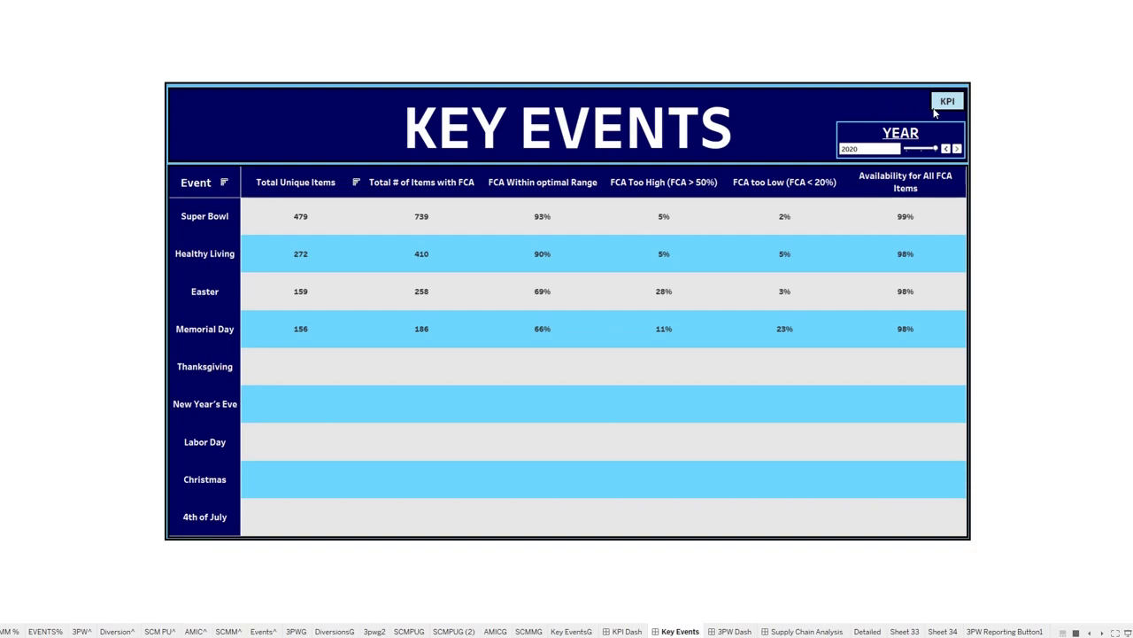